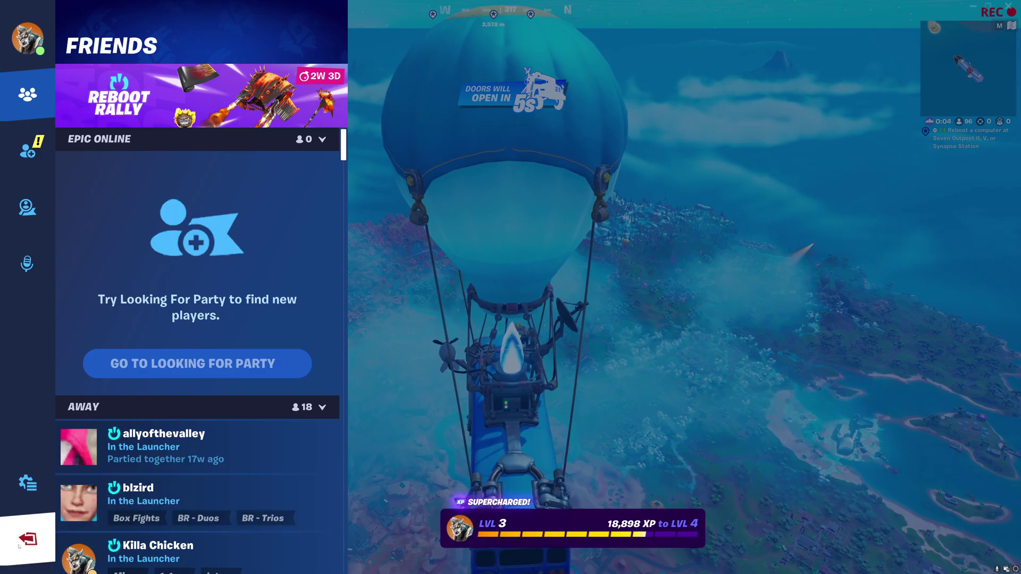
Leave the current match and return to the lobby
click(28, 539)
click(128, 545)
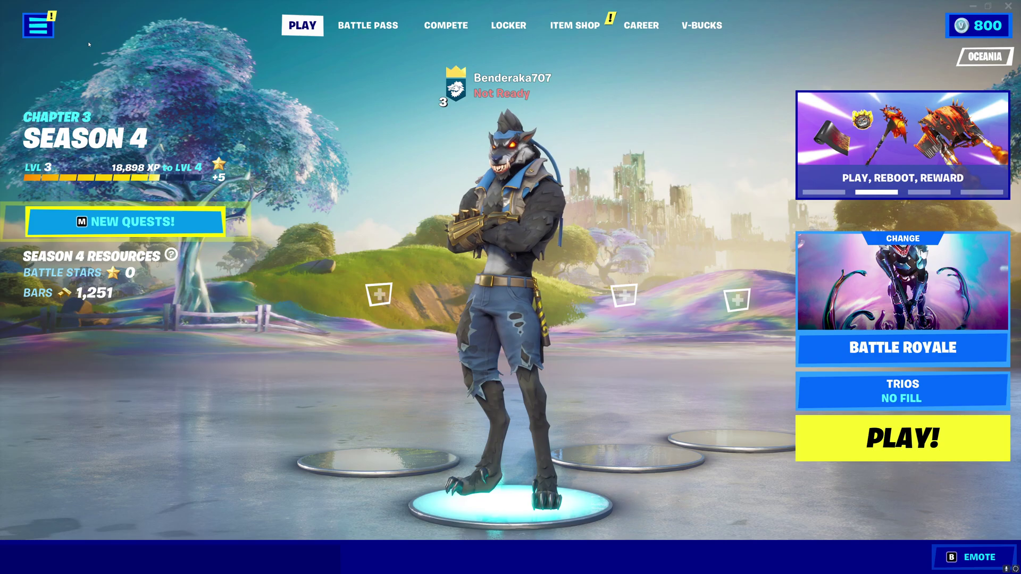
Check the graphics quality options in the game's video settings and return to the lobby
click(38, 26)
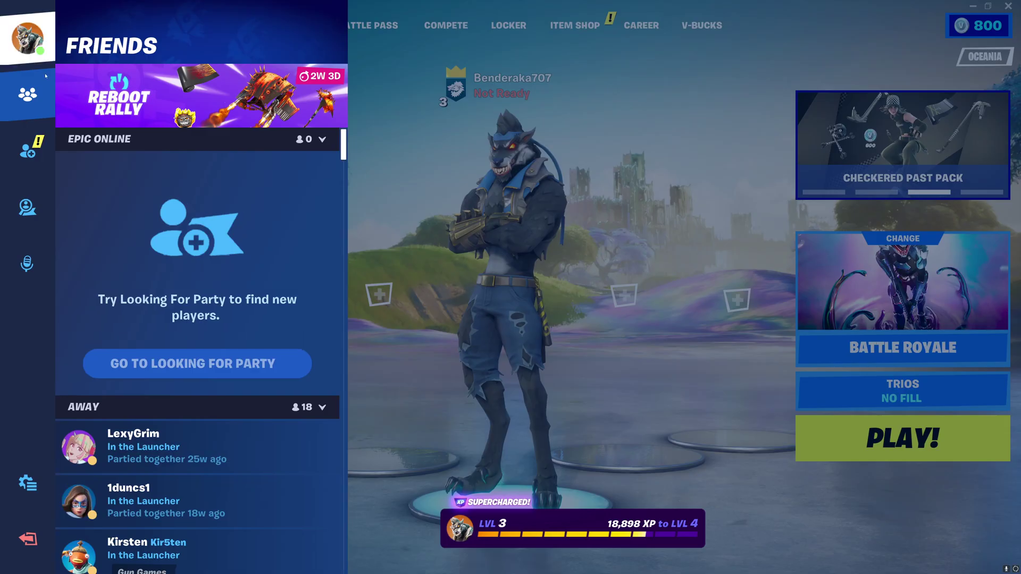
click(28, 483)
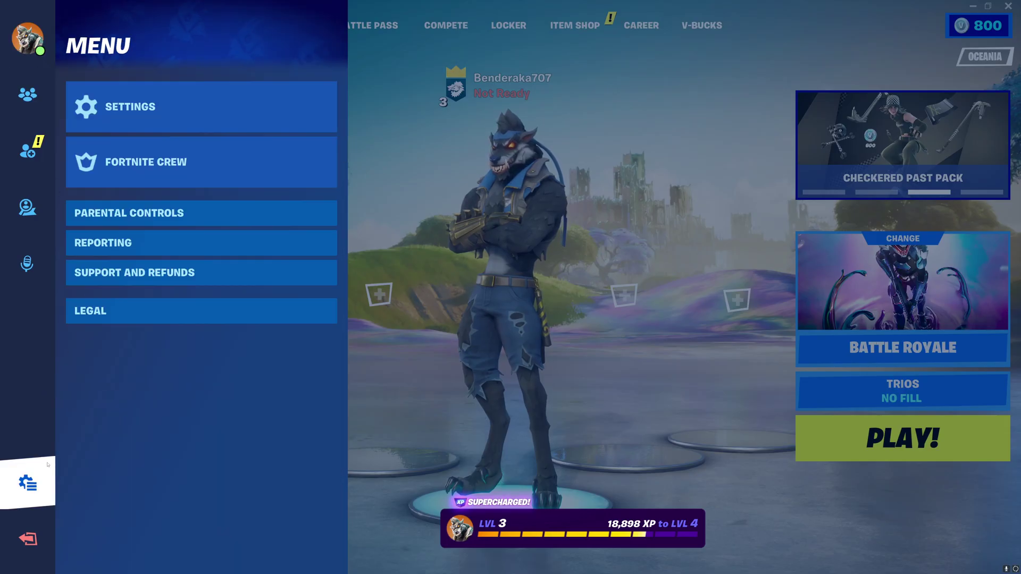
click(207, 92)
scroll(514, 164, down, 3)
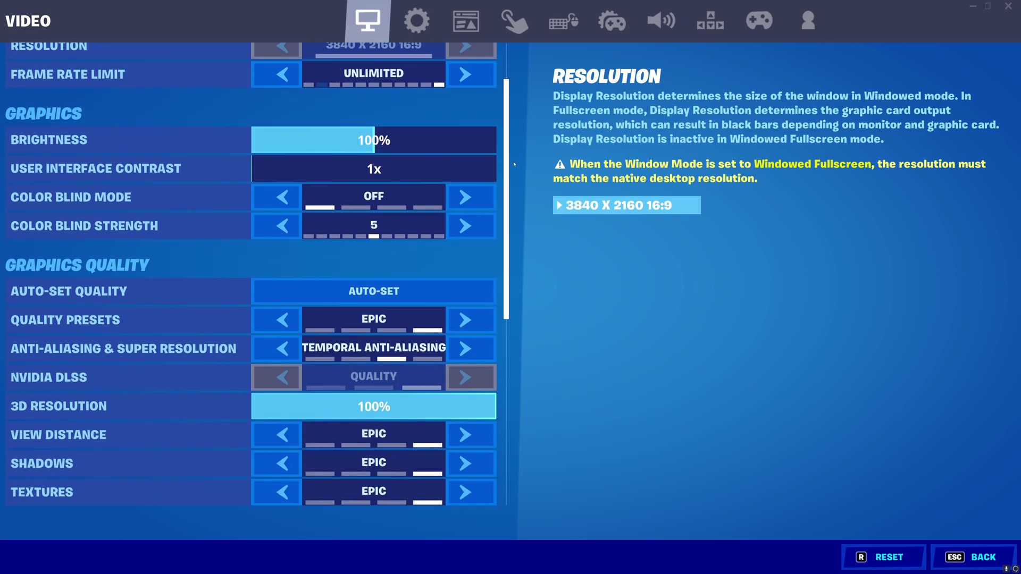
scroll(508, 167, down, 5)
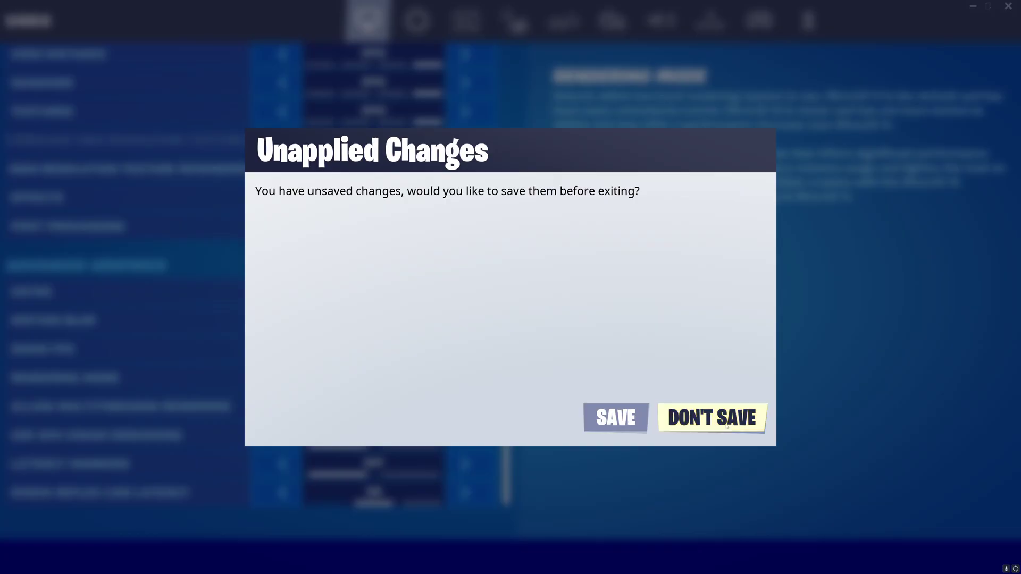
click(712, 418)
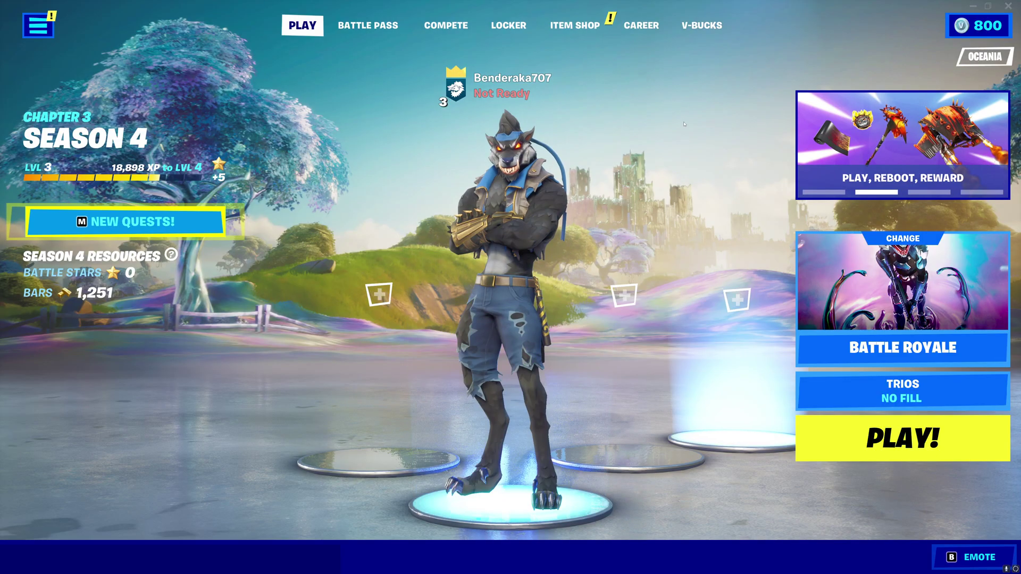
Play the unsaved replay dated 30/9/22, 8:07 pm from the career replays
click(650, 31)
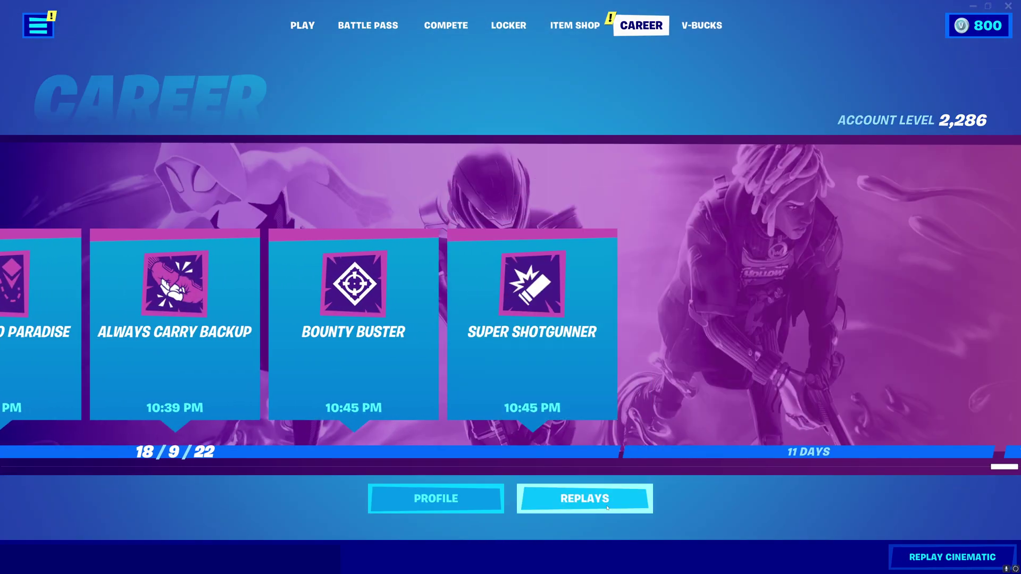
click(584, 496)
click(179, 122)
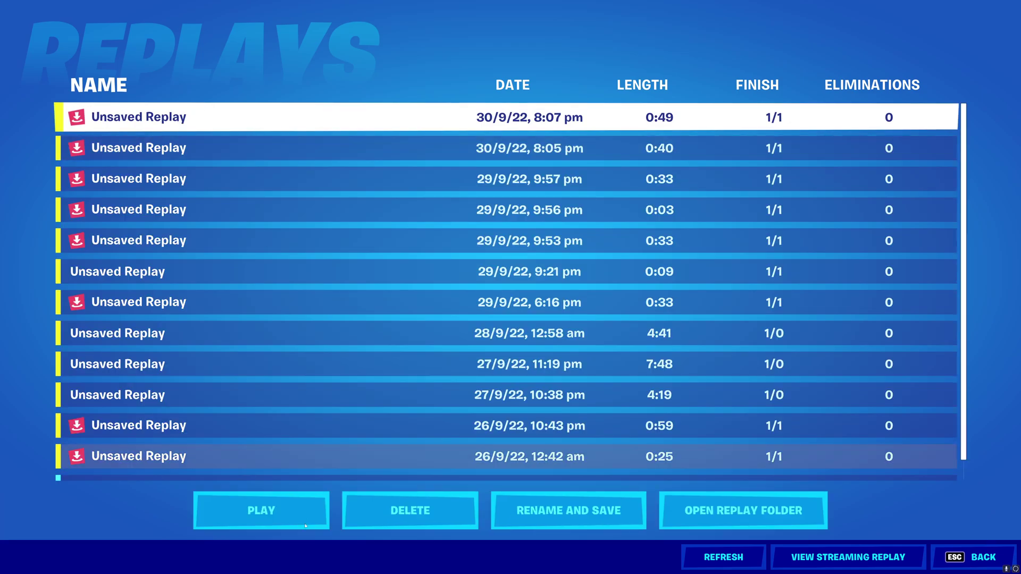
click(260, 511)
click(585, 426)
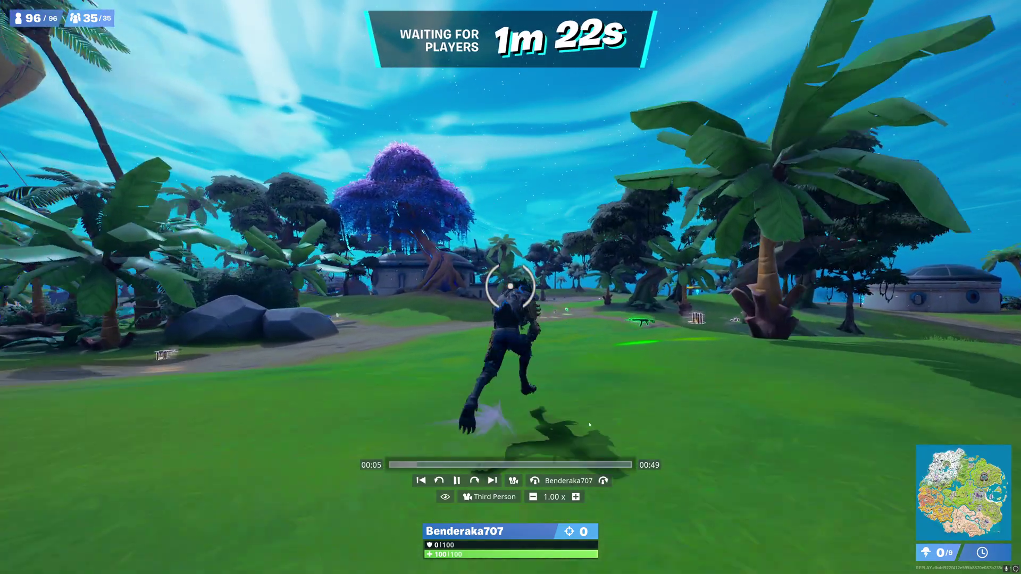
Pause the replay at 00:05 and switch the camera mode to Drone Free
key(space)
drag(589, 426, 502, 471)
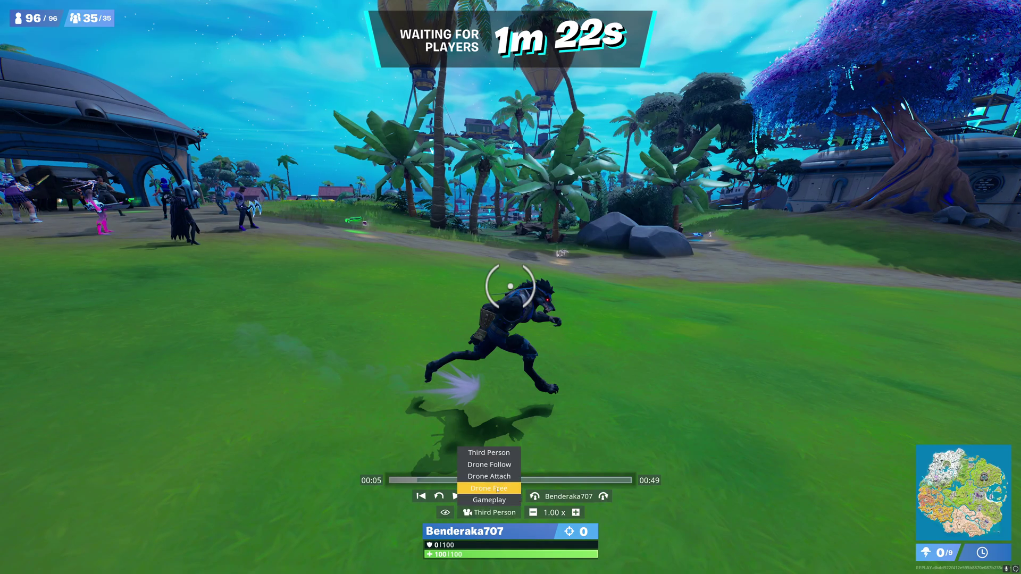
Fly the drone camera across the map to street level in the town, facing down the road at the crosswalk
key(e)
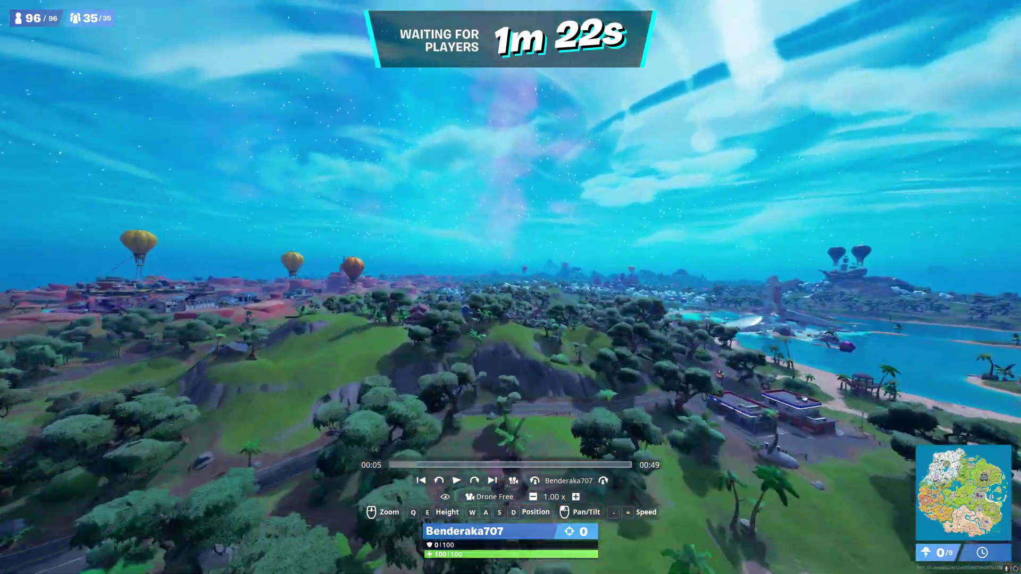
key(w)
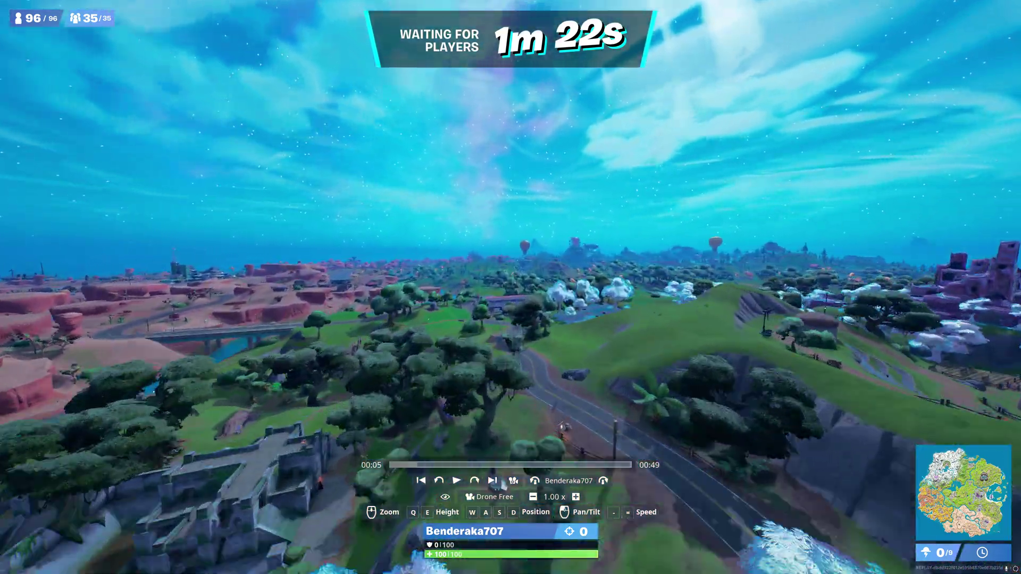
key(w)
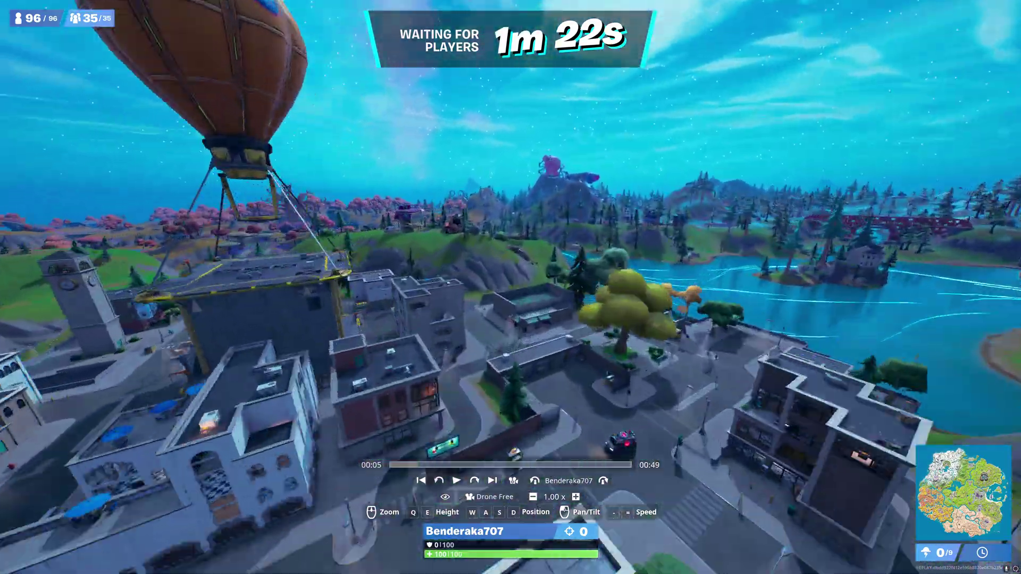
key(w)
drag(510, 287, 527, 306)
key(minus)
key(equal)
key(e)
key(q)
key(e)
key(s)
key(w)
key(q)
key(minus)
key(minus)
key(minus)
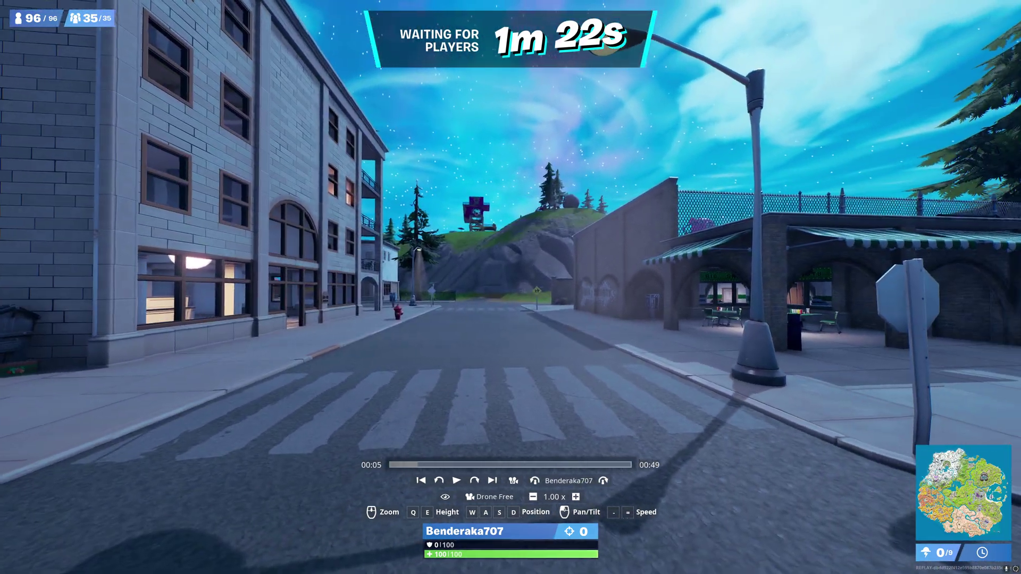
key(w)
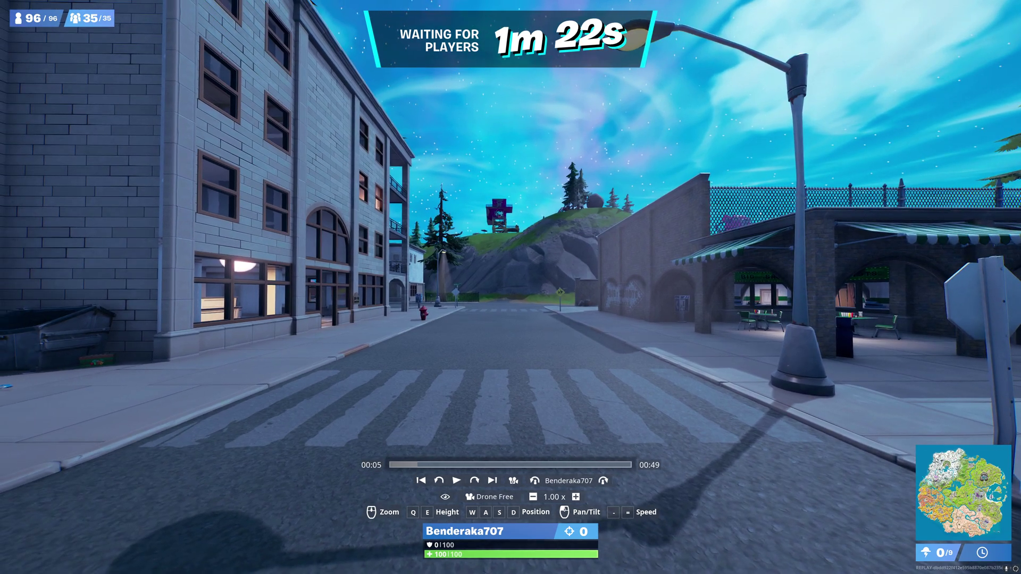
key(d)
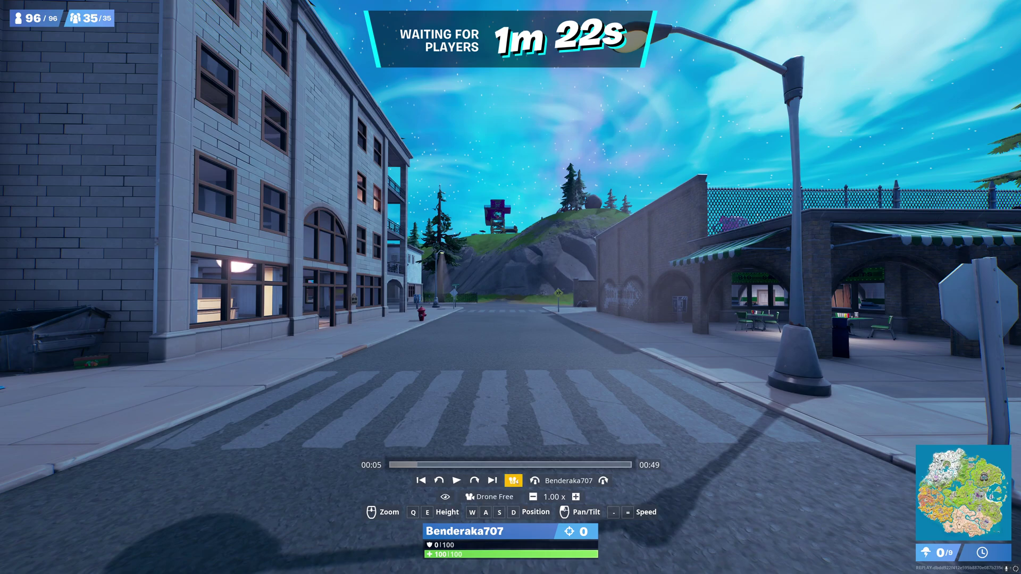
Set the drone camera's auto focus to Off and its focus distance to 10,000 cm
click(513, 480)
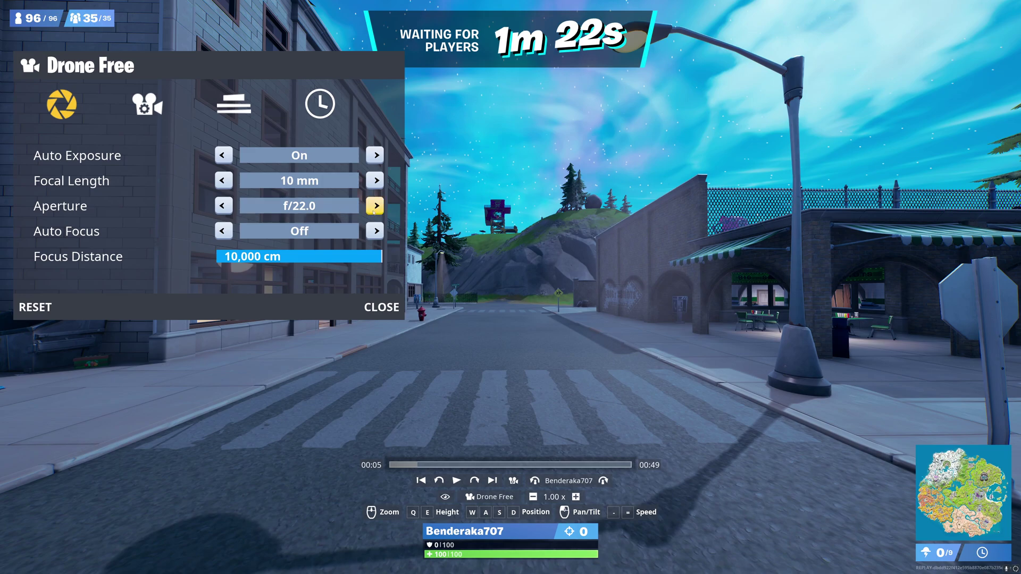
click(345, 231)
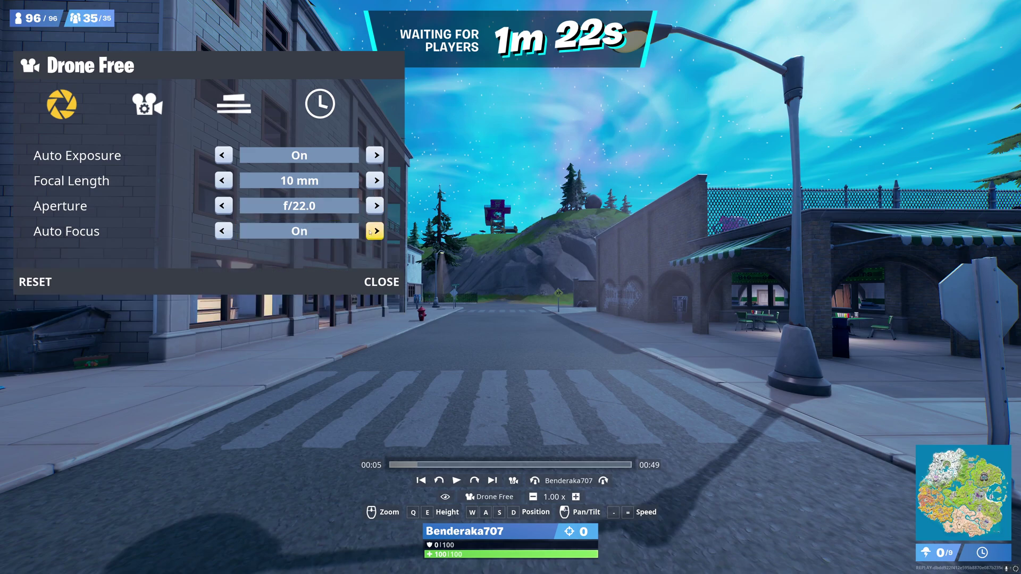
click(332, 233)
drag(319, 251, 382, 257)
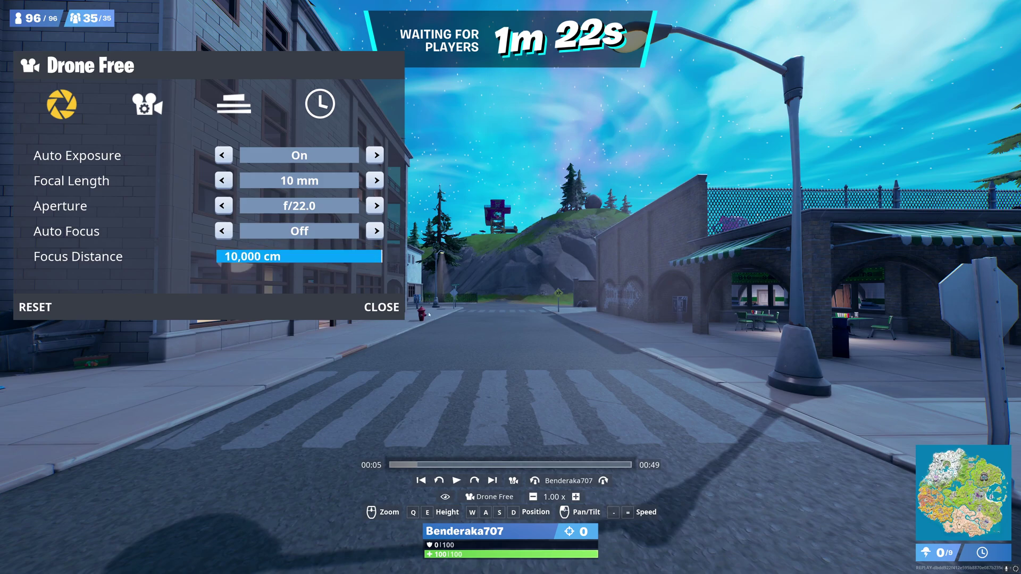
Turn off the session ID watermark in the drone camera settings
click(117, 110)
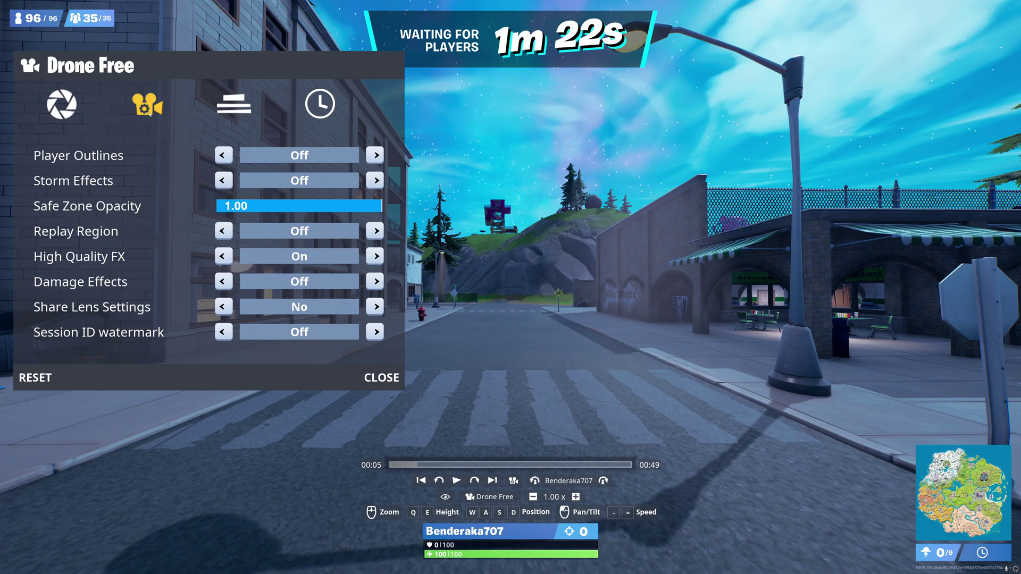
click(224, 333)
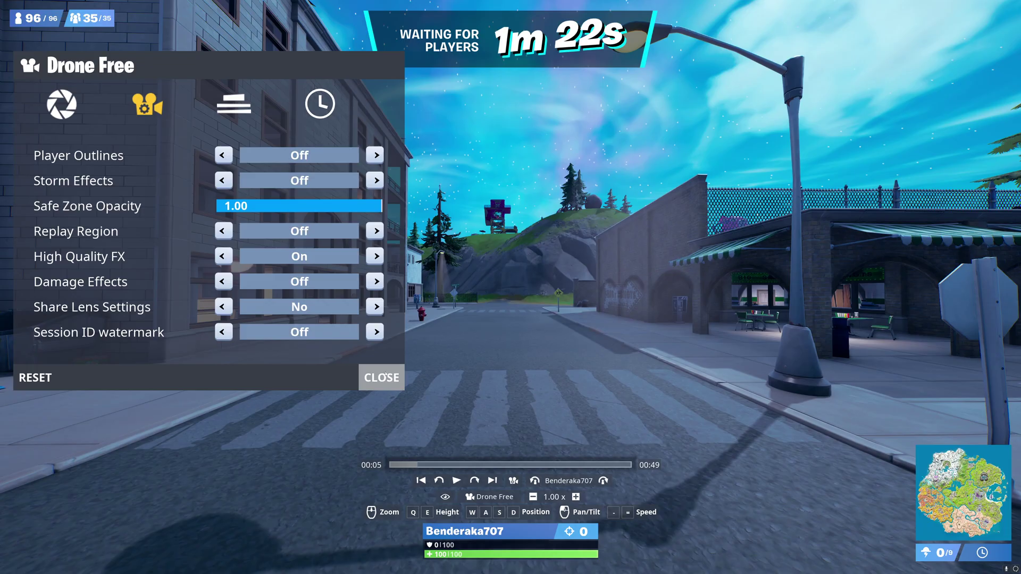
Set the replay's time of day to 19.82 and close the camera settings
click(319, 104)
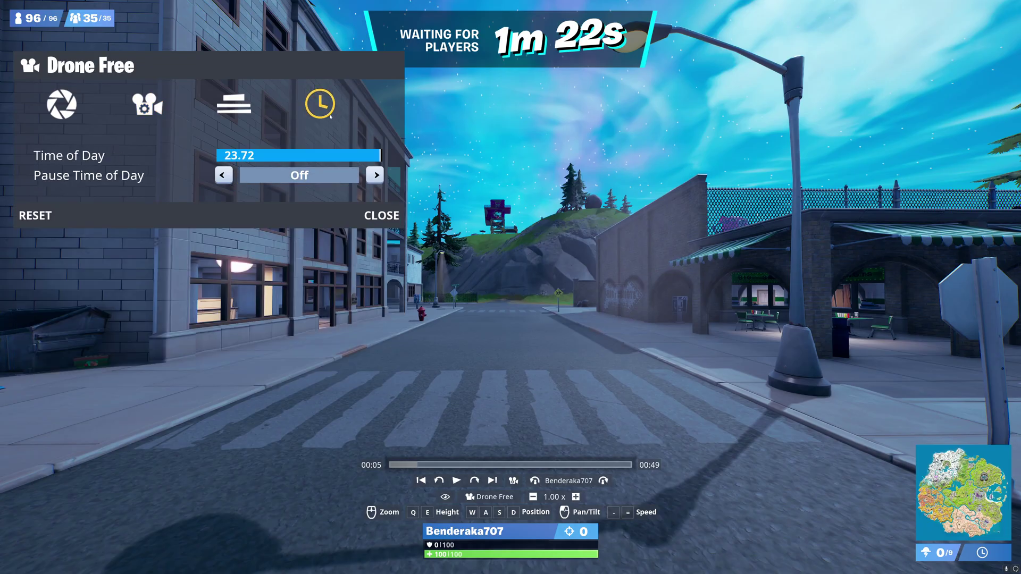
drag(366, 156, 352, 154)
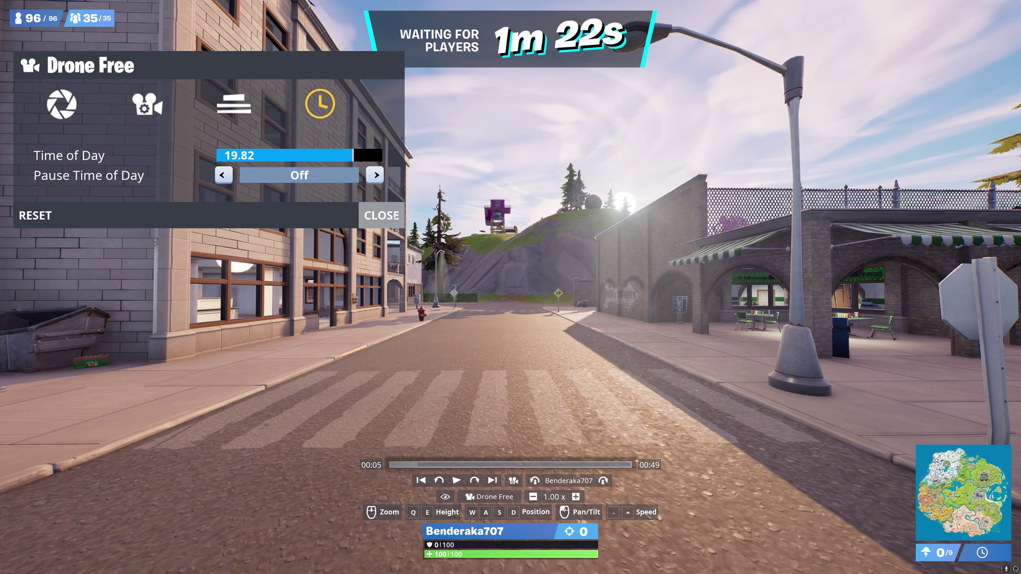
click(393, 215)
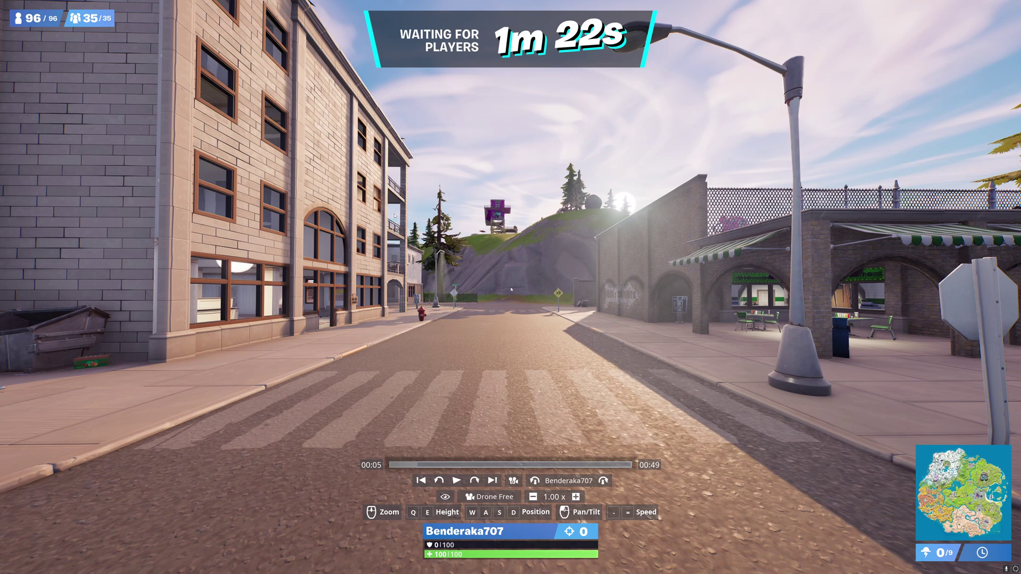
View the capture options in the GeForce Experience overlay and close it
key(alt+z)
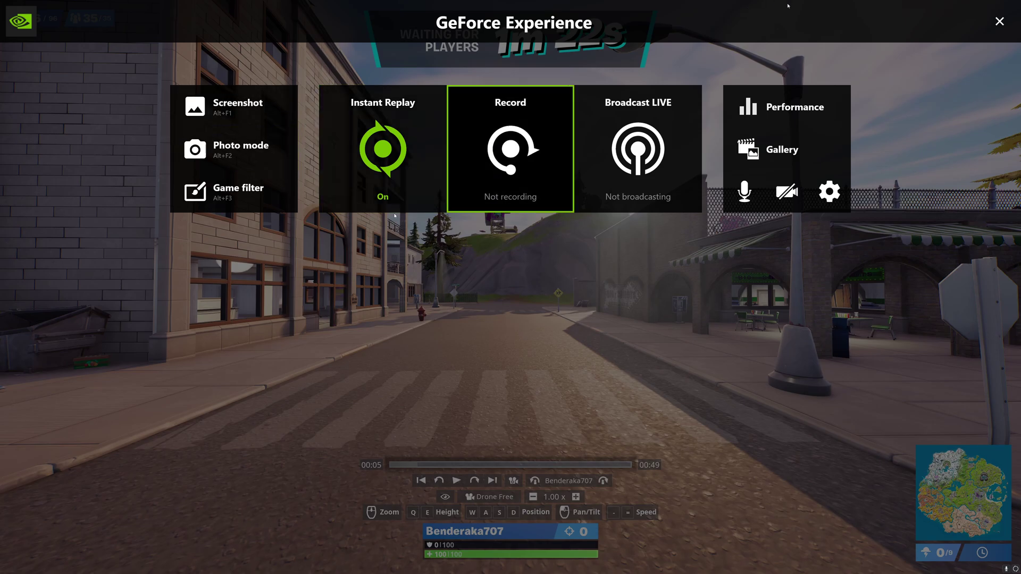
click(1000, 21)
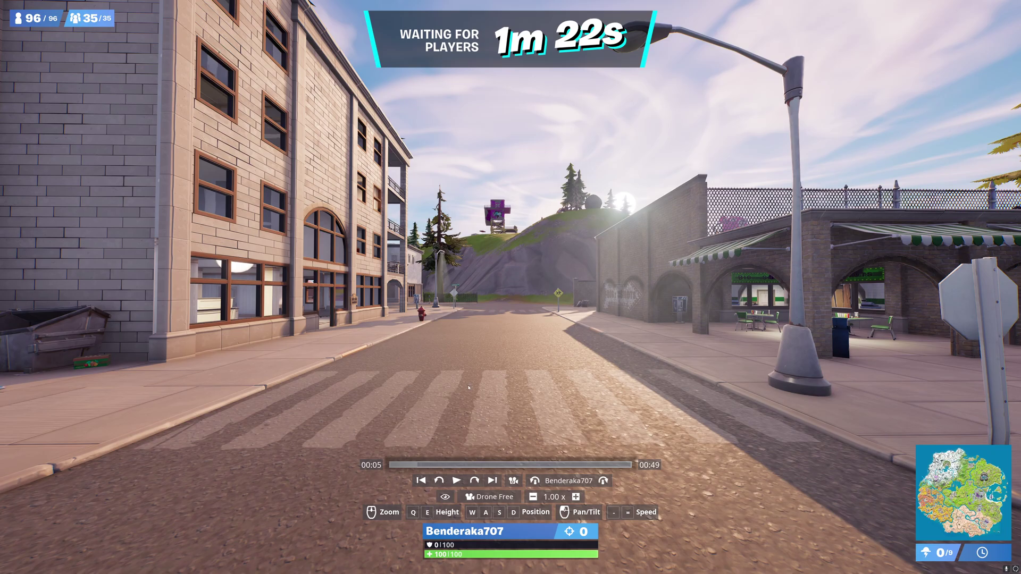
Capture the whole screen with Snipping Tool and close the resulting capture
key(super+shift+s)
drag(1018, 2, 280, 492)
click(927, 484)
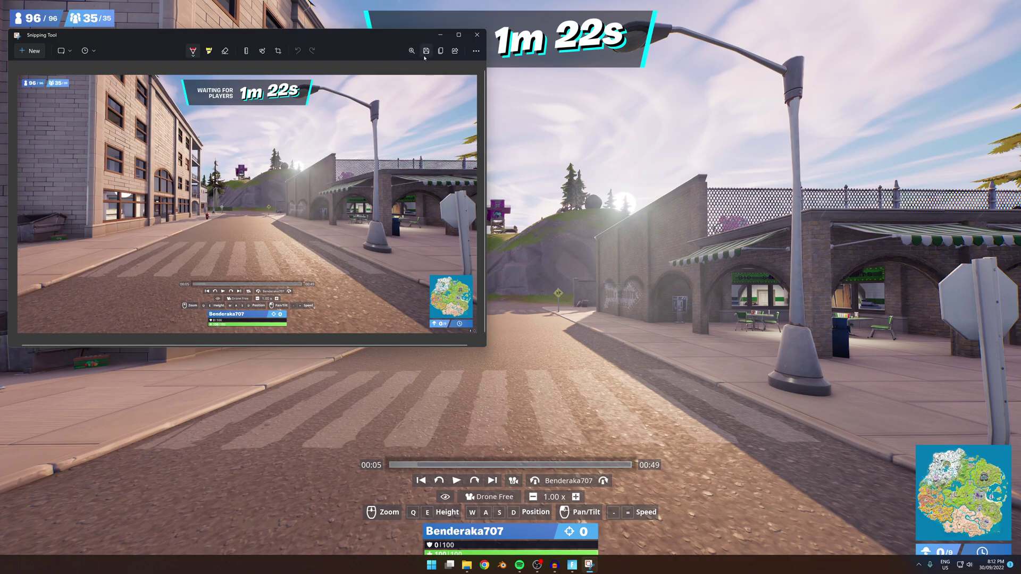
click(477, 34)
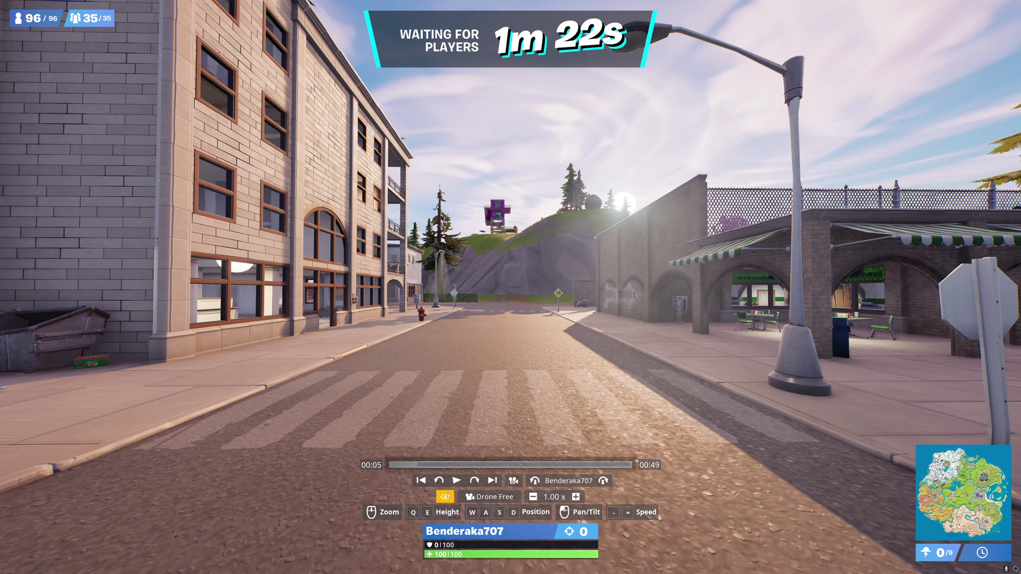
Hide the replay HUD and turn the drone camera toward the building with striped awnings on the street corner
click(446, 496)
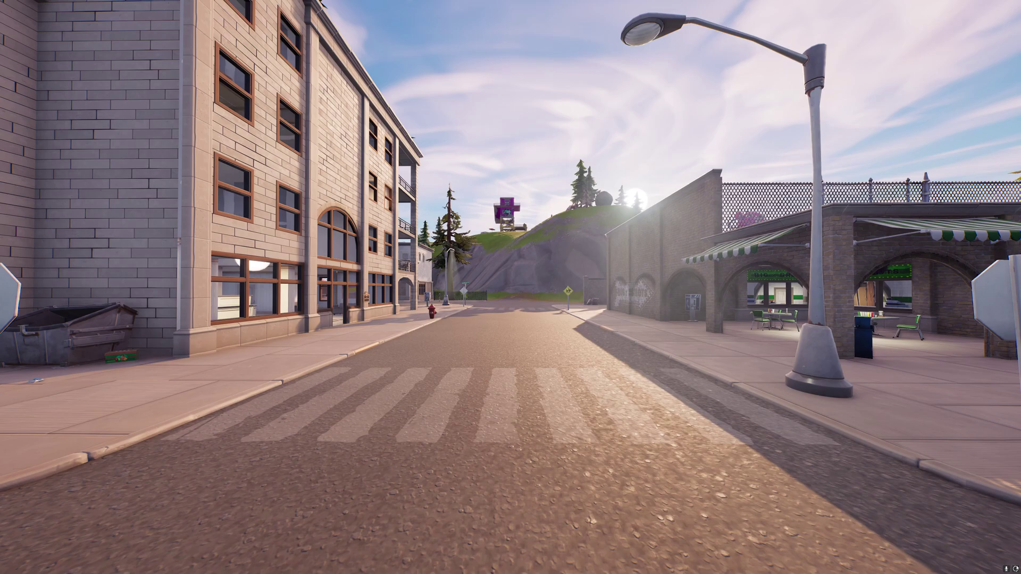
click(600, 319)
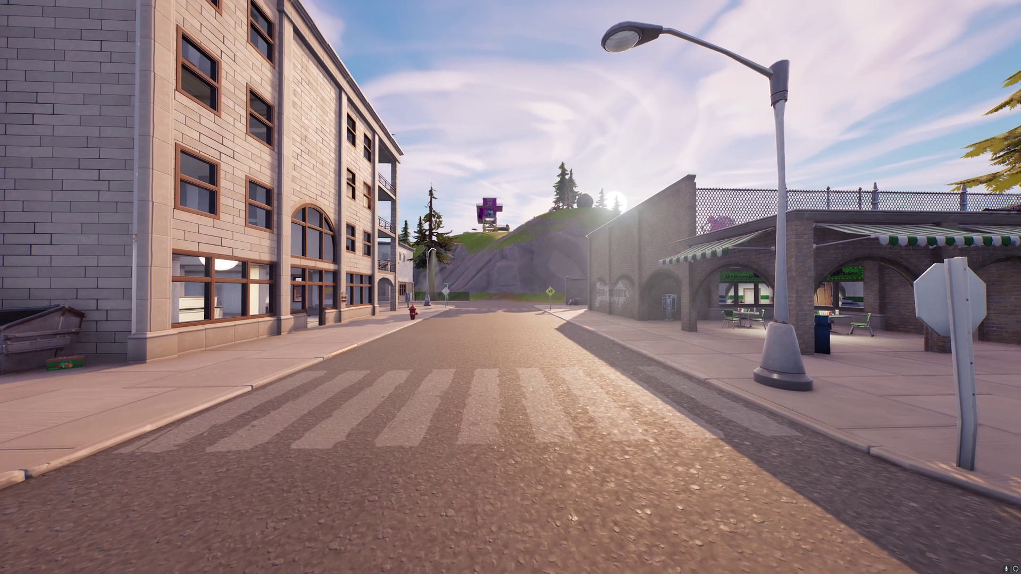
key(w)
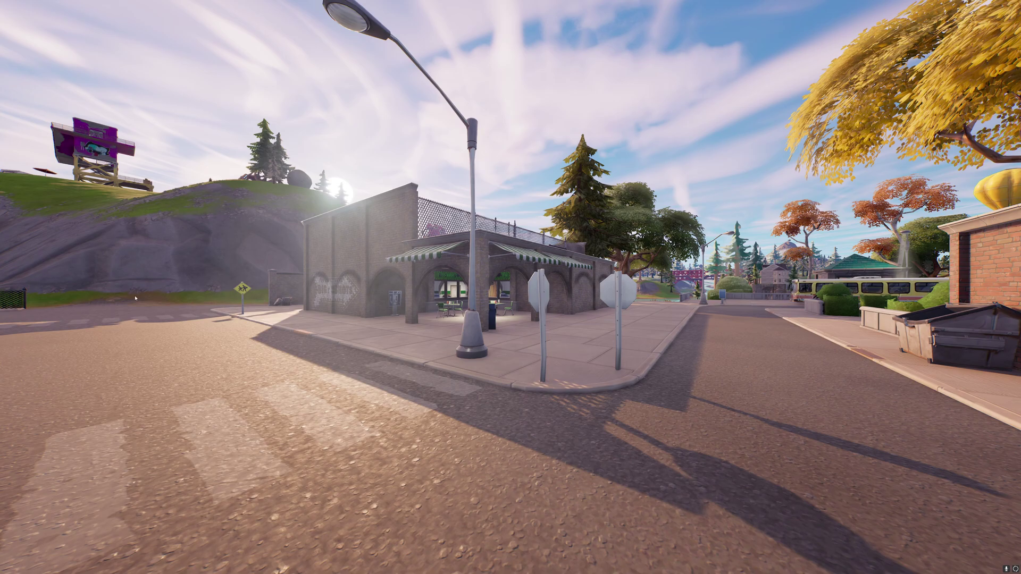
drag(210, 99, 176, 98)
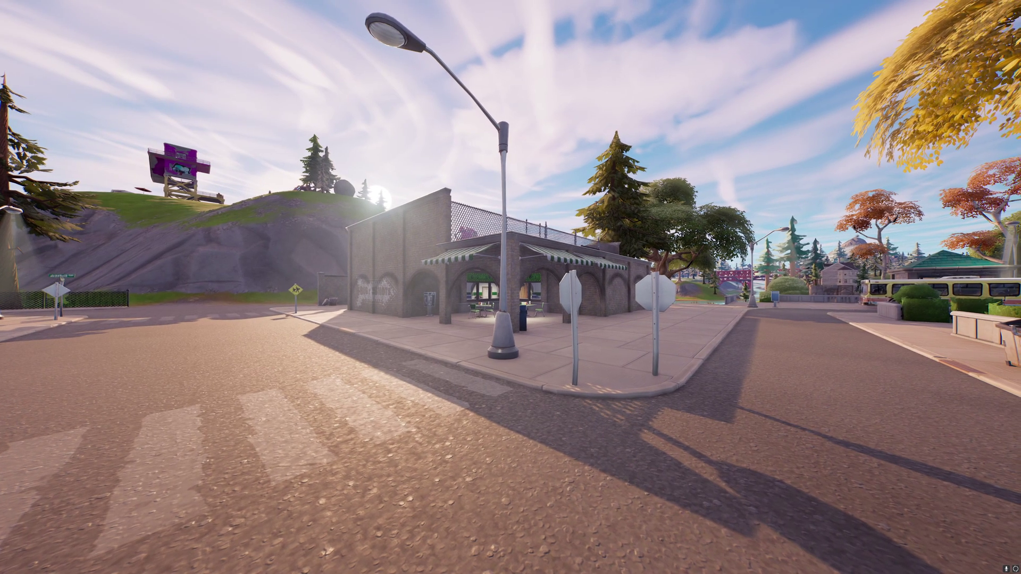
key(d)
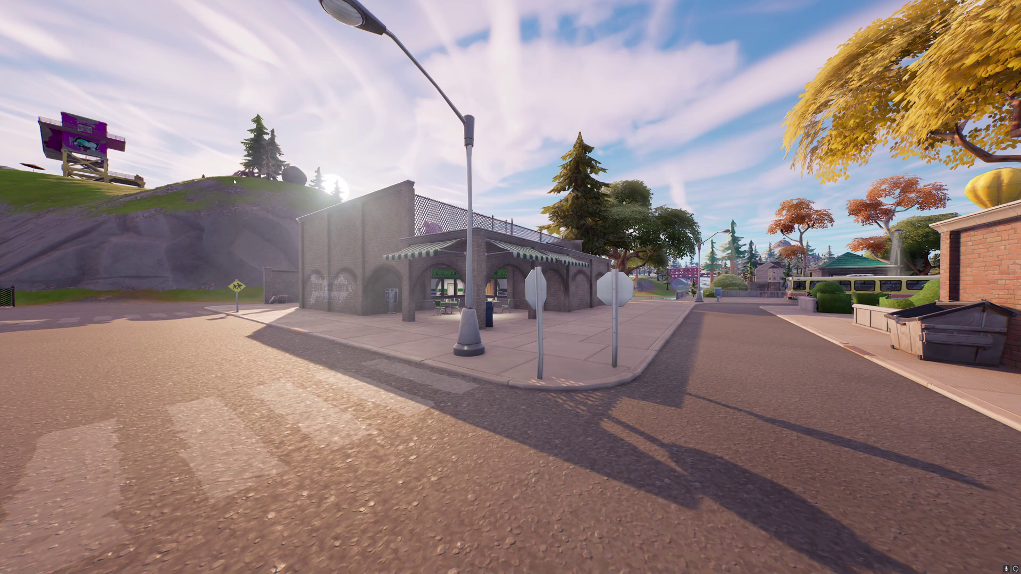
Take a series of GeForce Experience screenshots around the intersection, rotating the camera between shots
key(alt+F1)
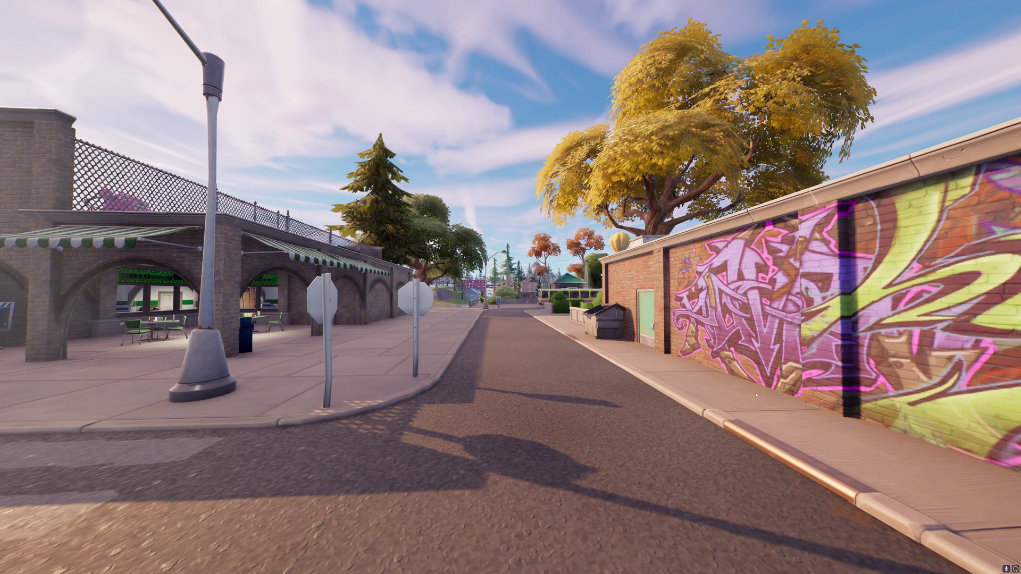
key(alt+F1)
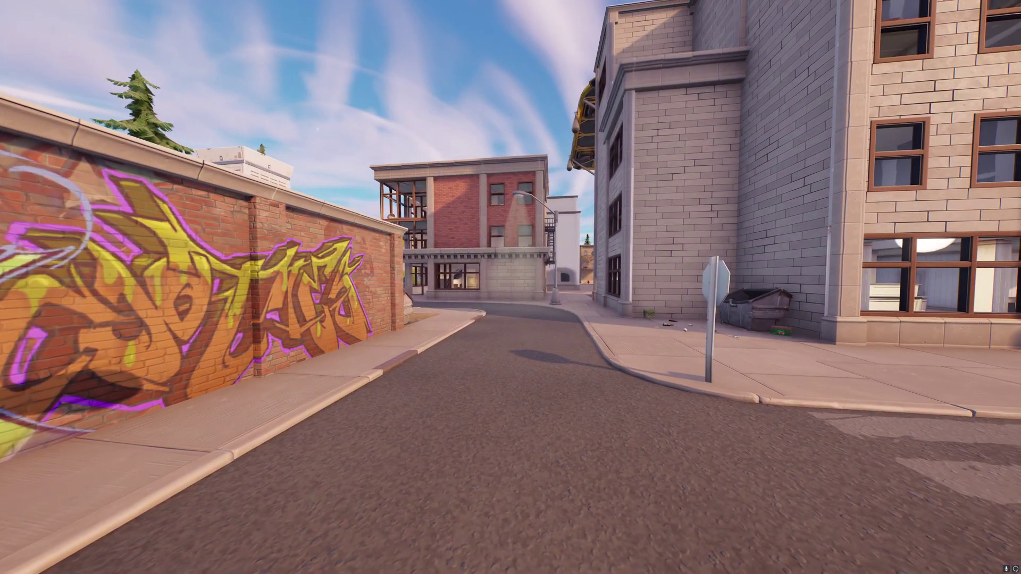
key(alt+F1)
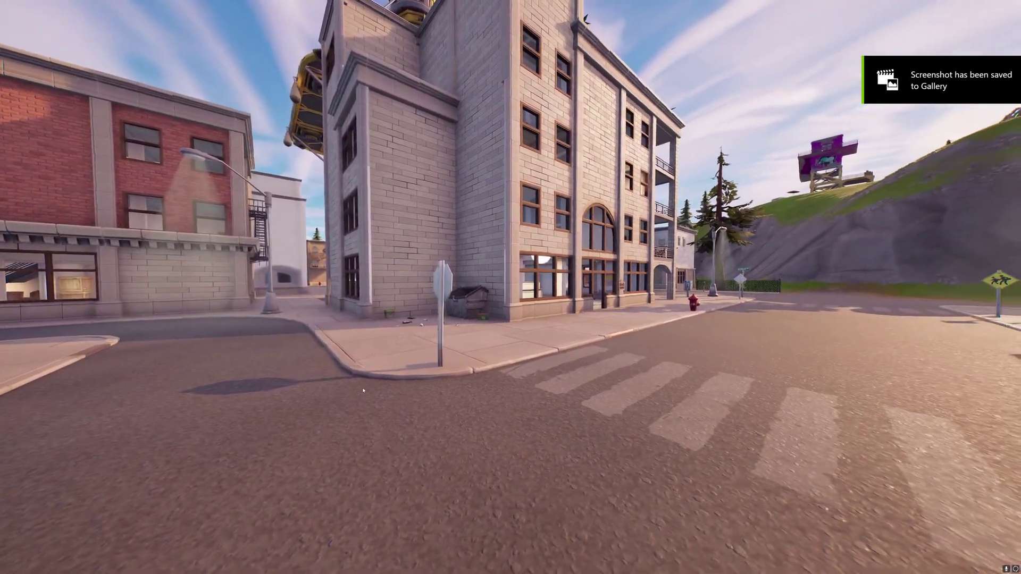
Capture a series of upward-angled screenshots of the sky, rooftops and balloon, rotating the drone camera between shots
key(alt+Tab)
click(644, 426)
key(alt+F1)
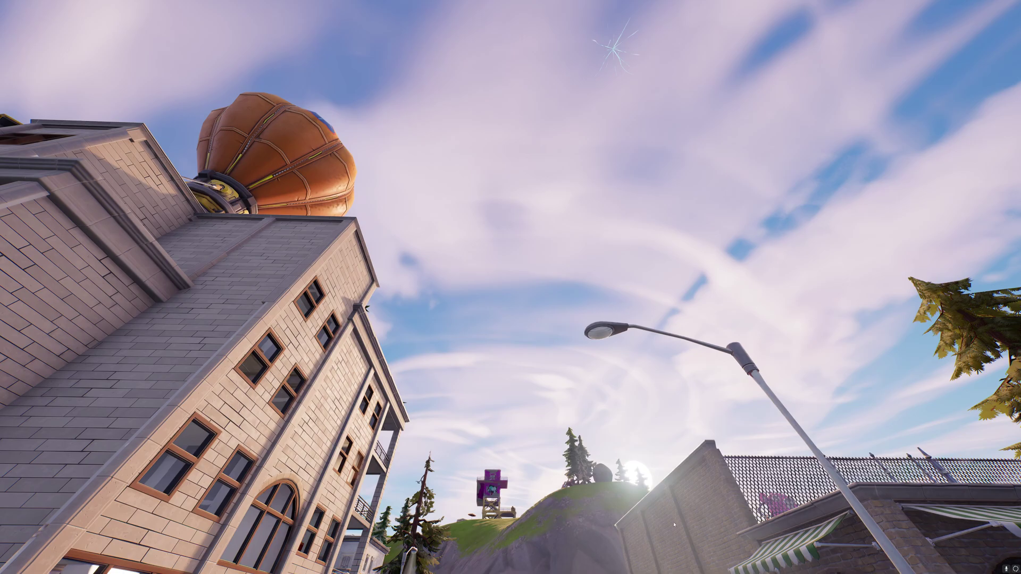
key(alt+F1)
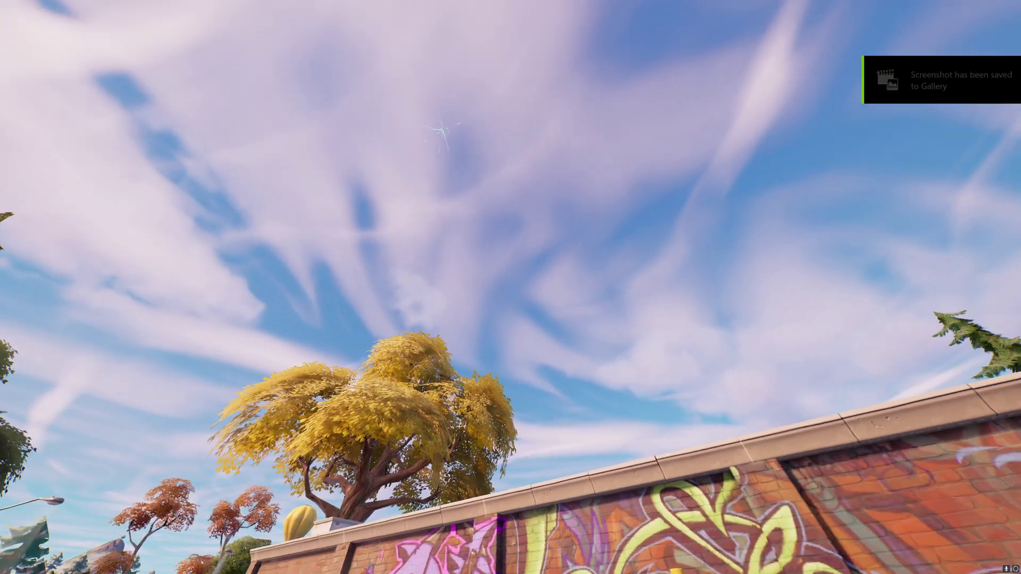
key(alt+F1)
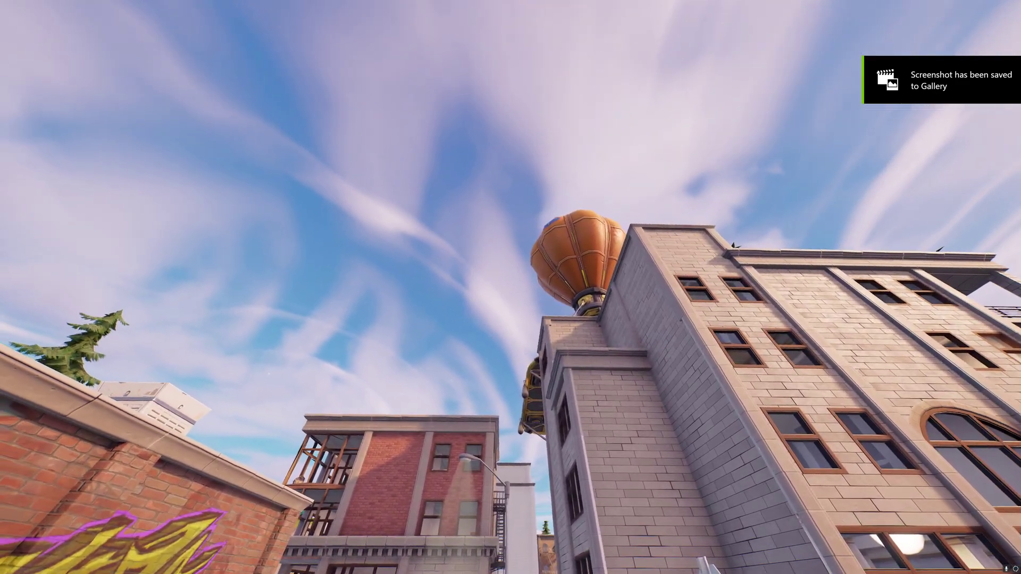
key(alt+F1)
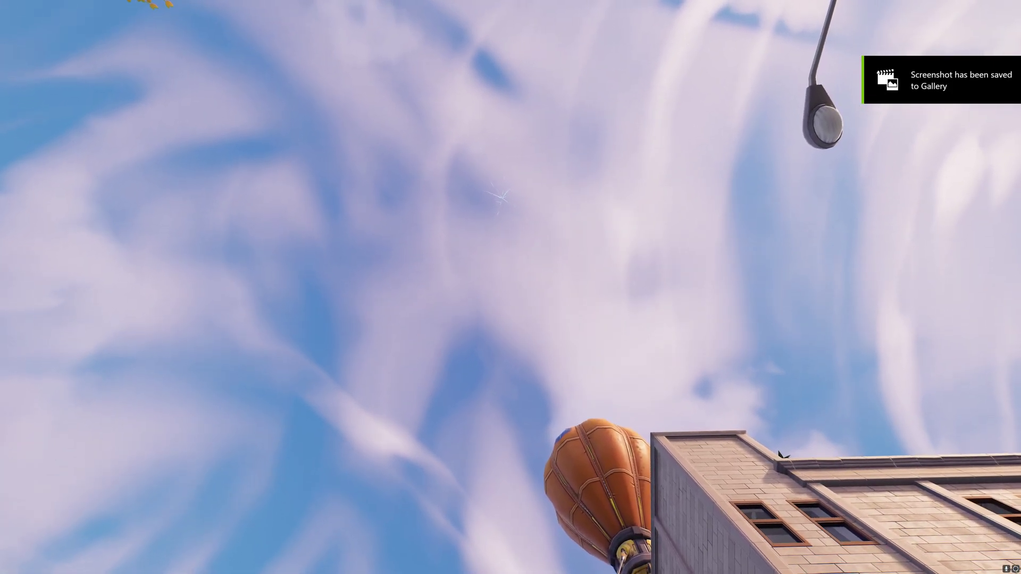
Capture a series of downward-angled screenshots of the road around the intersection, finishing with one straight down at the asphalt
key(alt+F1)
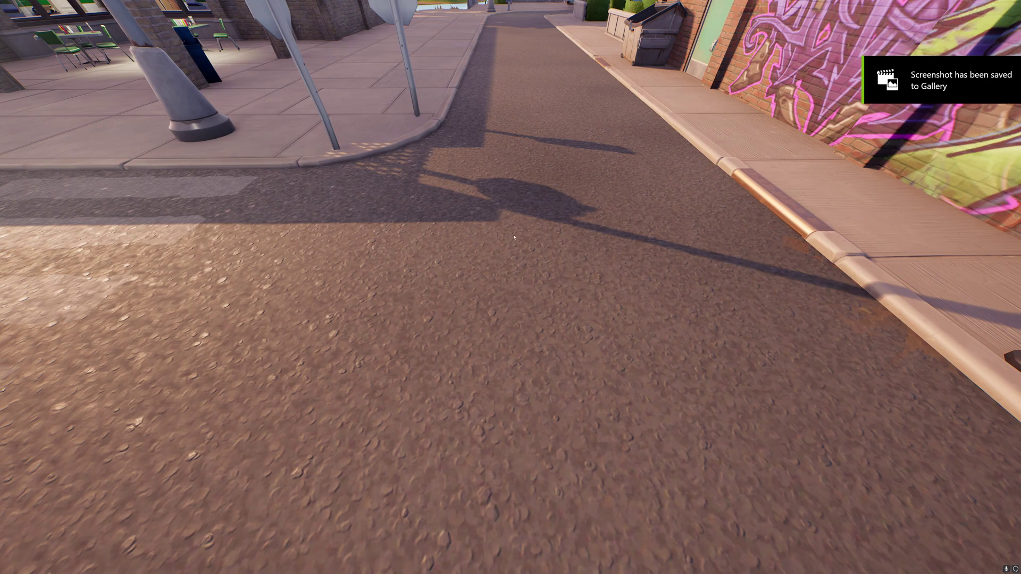
drag(538, 249, 851, 255)
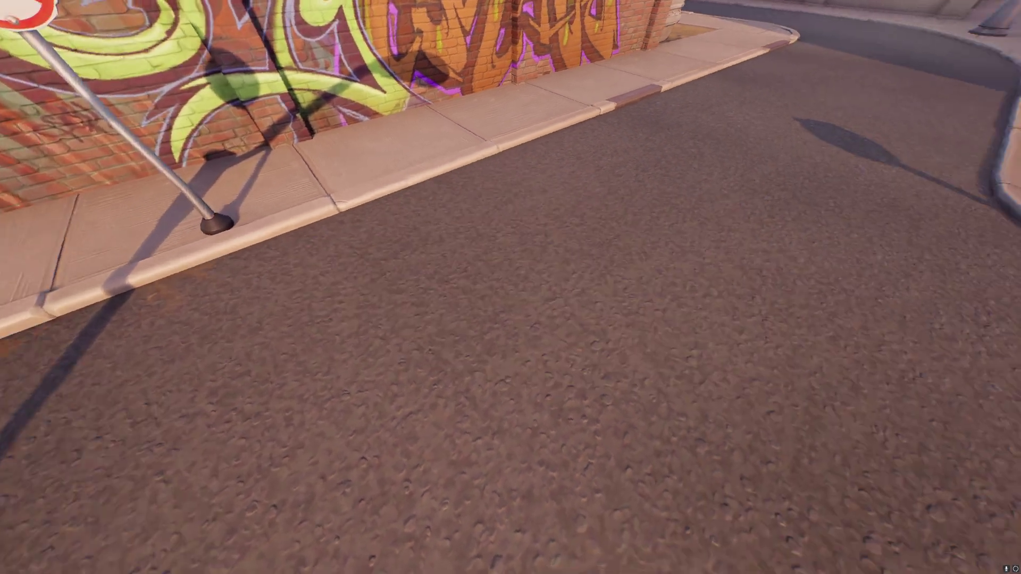
key(alt+F1)
drag(525, 239, 718, 231)
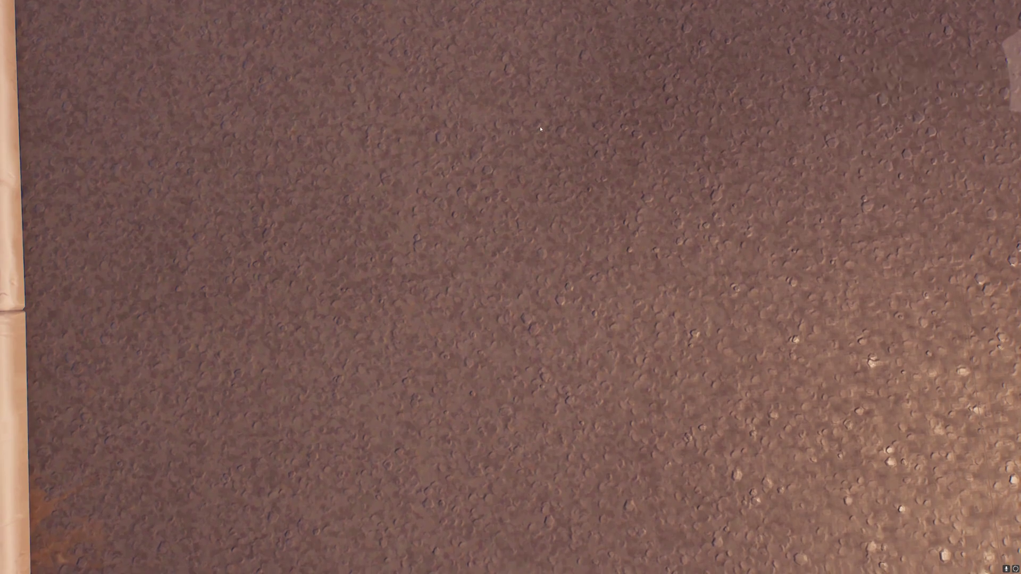
key(alt+F1)
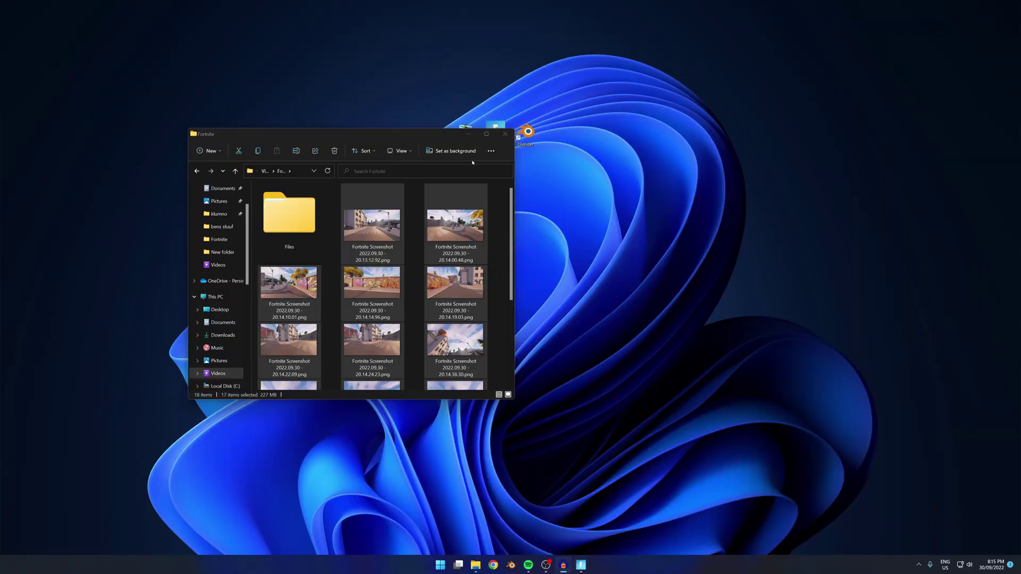
Minimize the Fortnite screenshots folder window and launch the Hugin panorama stitcher from the desktop
drag(473, 137, 426, 254)
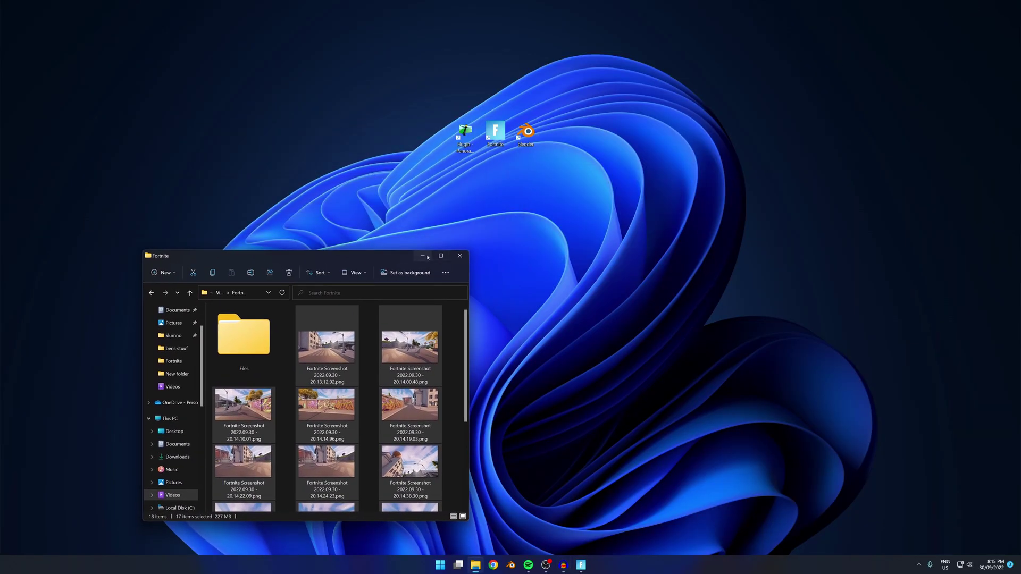
click(421, 250)
click(477, 150)
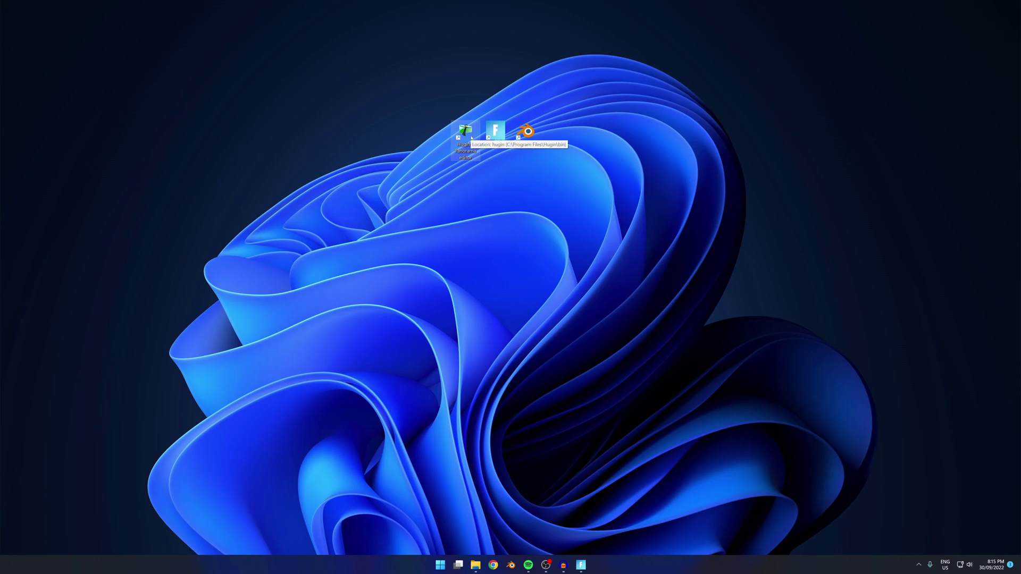
double_click(471, 137)
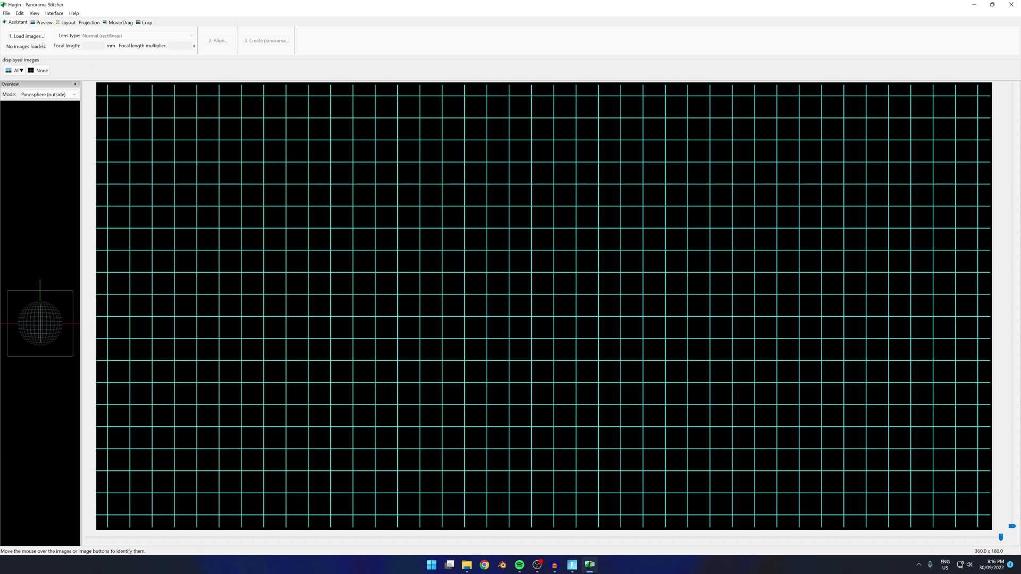
Load all the Fortnite screenshots from the Videos > Fortnite folder into the panorama project, leaving out the Files folder
click(26, 36)
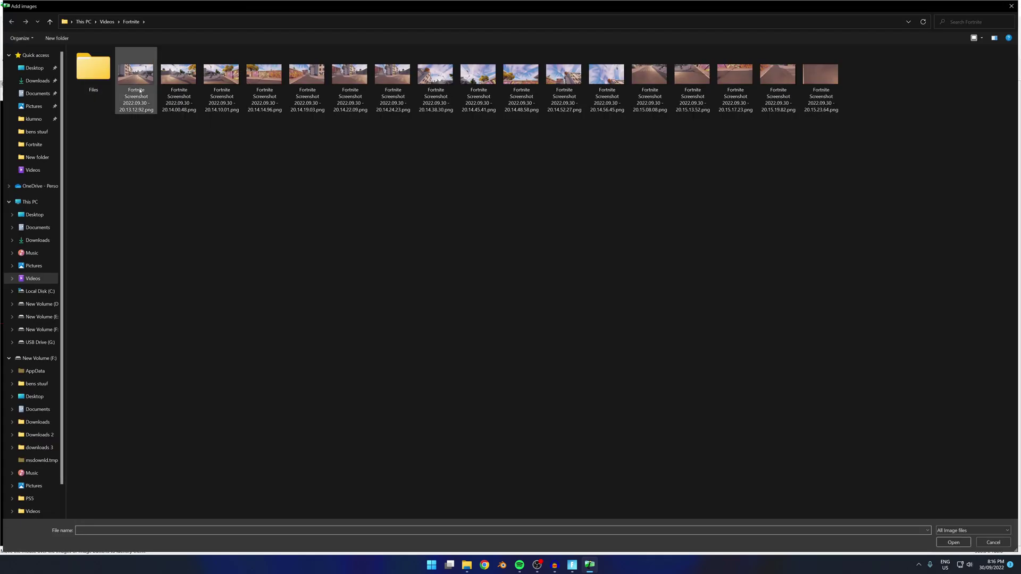
click(140, 91)
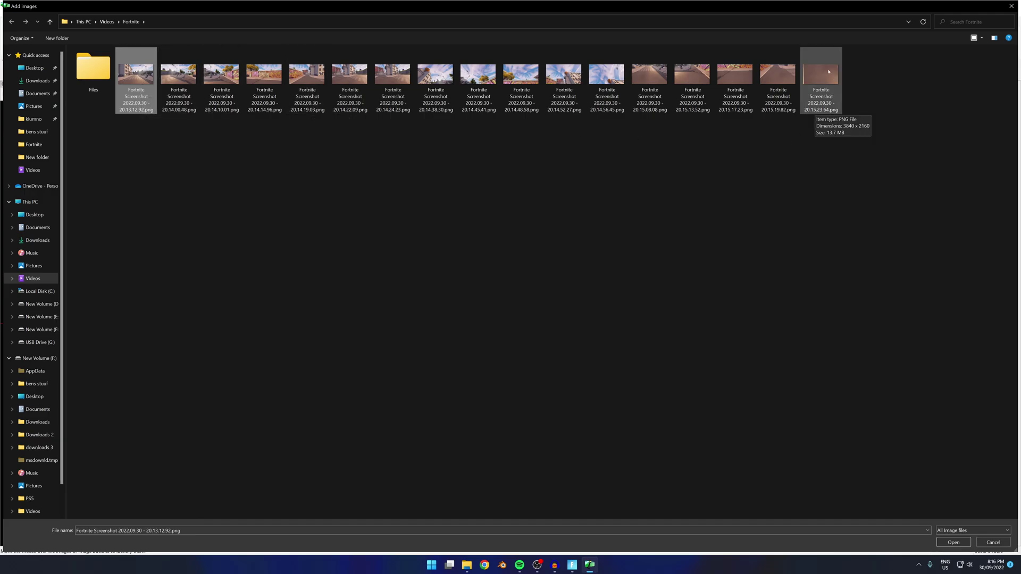
shift+click(829, 71)
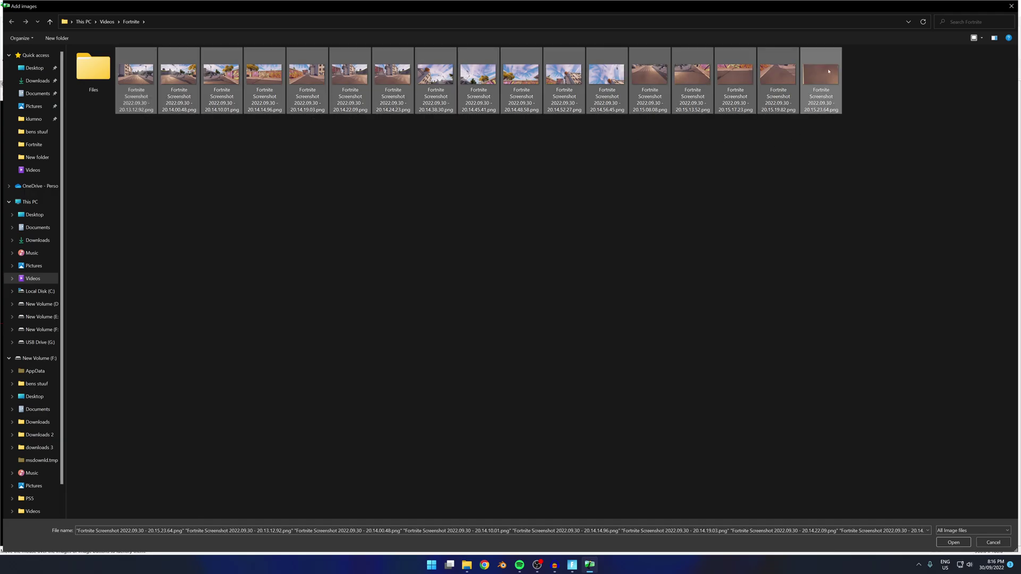
click(953, 542)
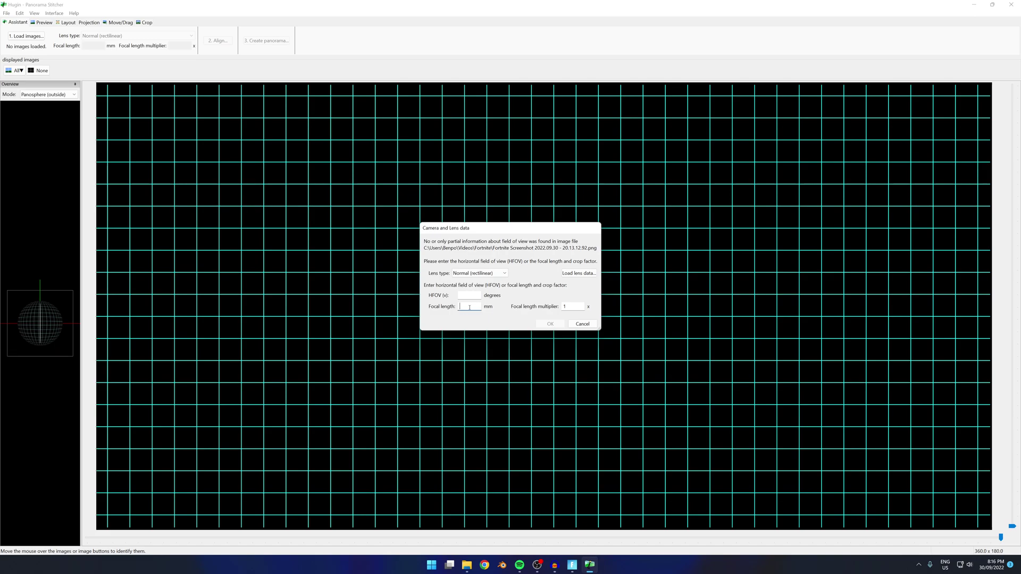
Set the lens focal length to 10 mm for the loaded images and start aligning them
text(10)
click(550, 324)
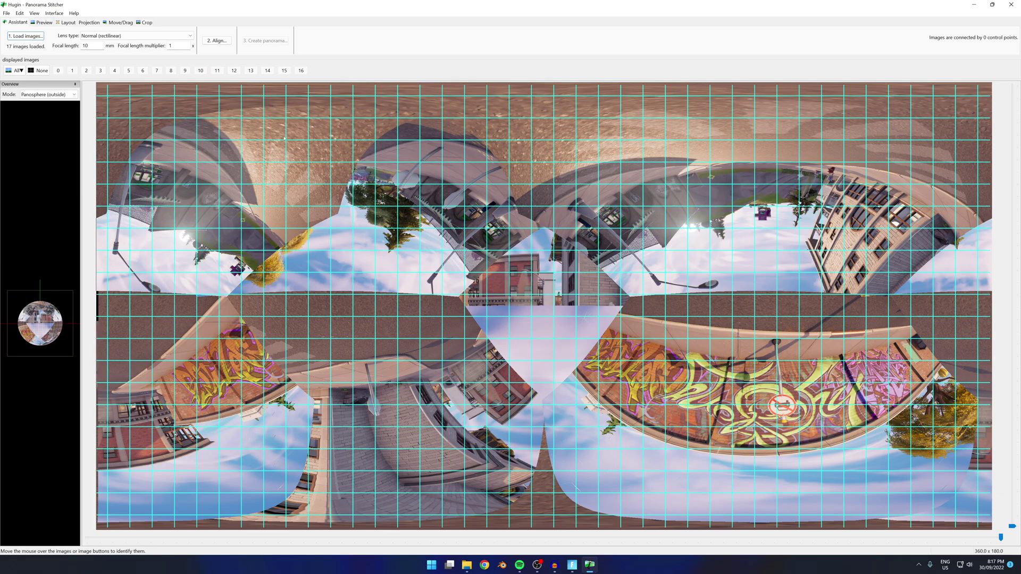
click(218, 46)
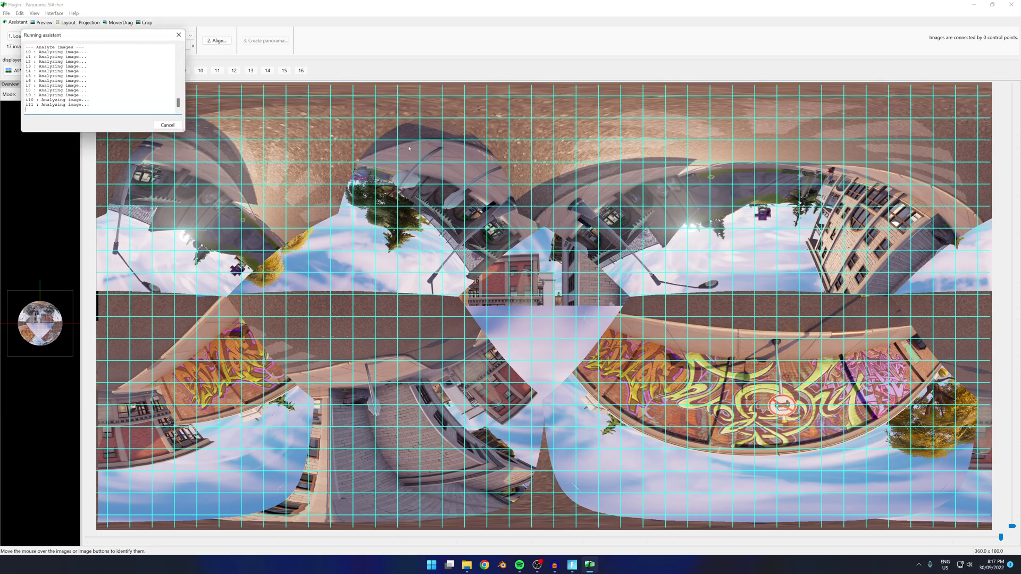